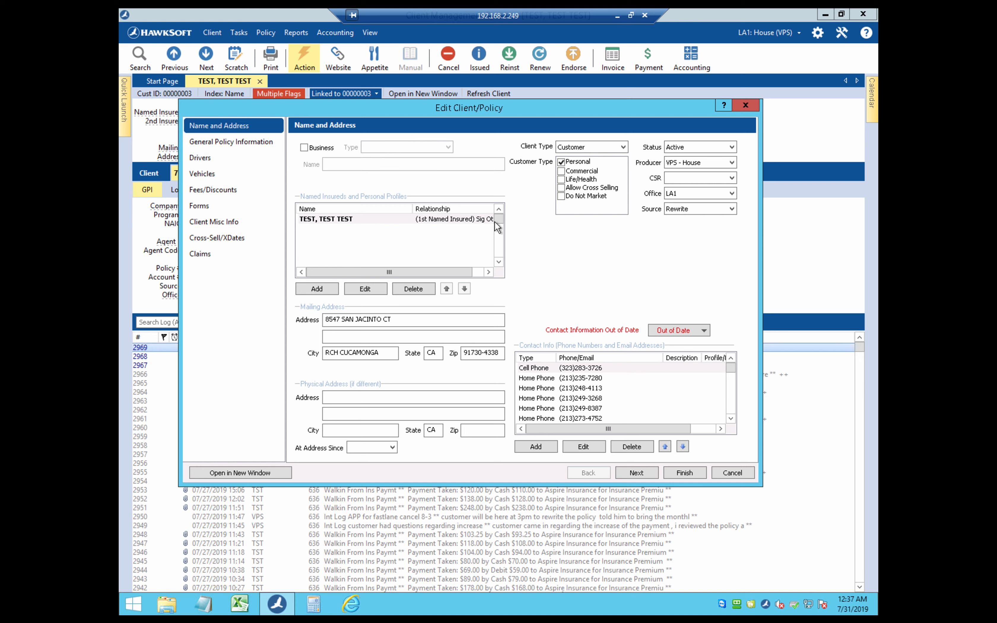
Move the Edit Client/Policy dialog slightly up and to the left
drag(525, 113, 509, 104)
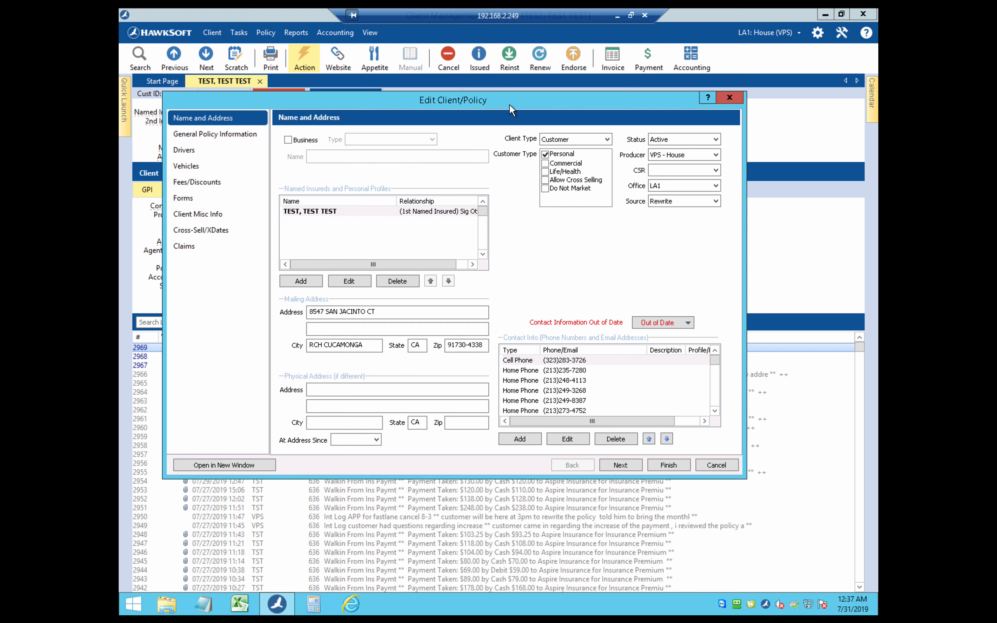
click(548, 157)
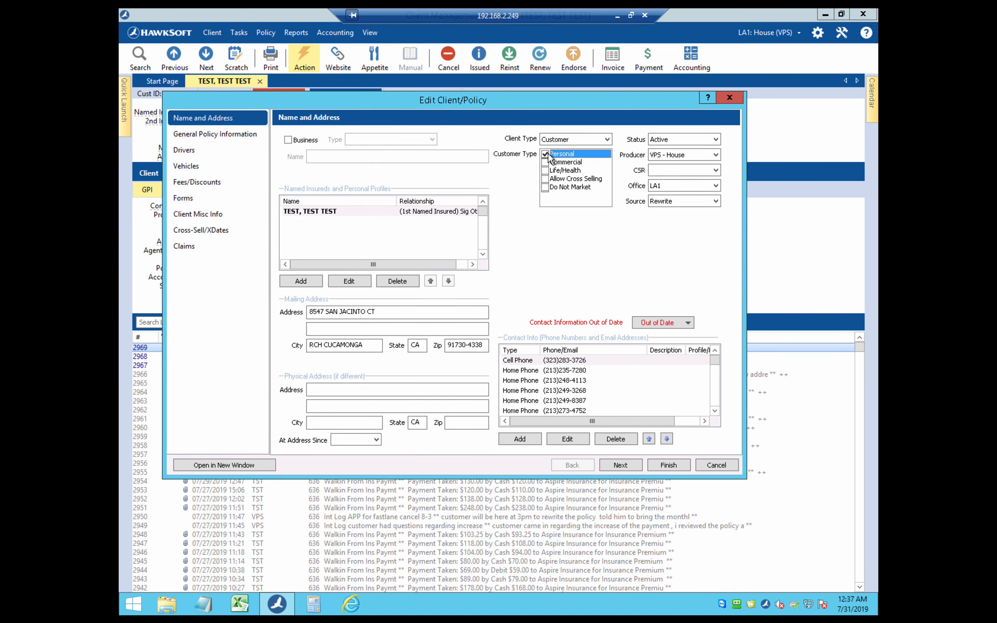
click(690, 136)
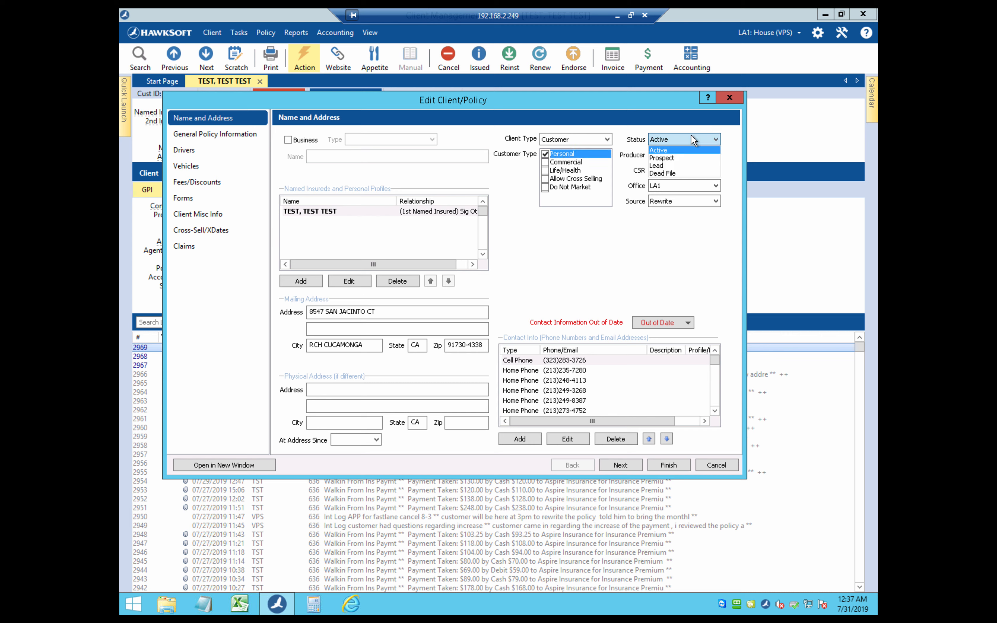
click(670, 149)
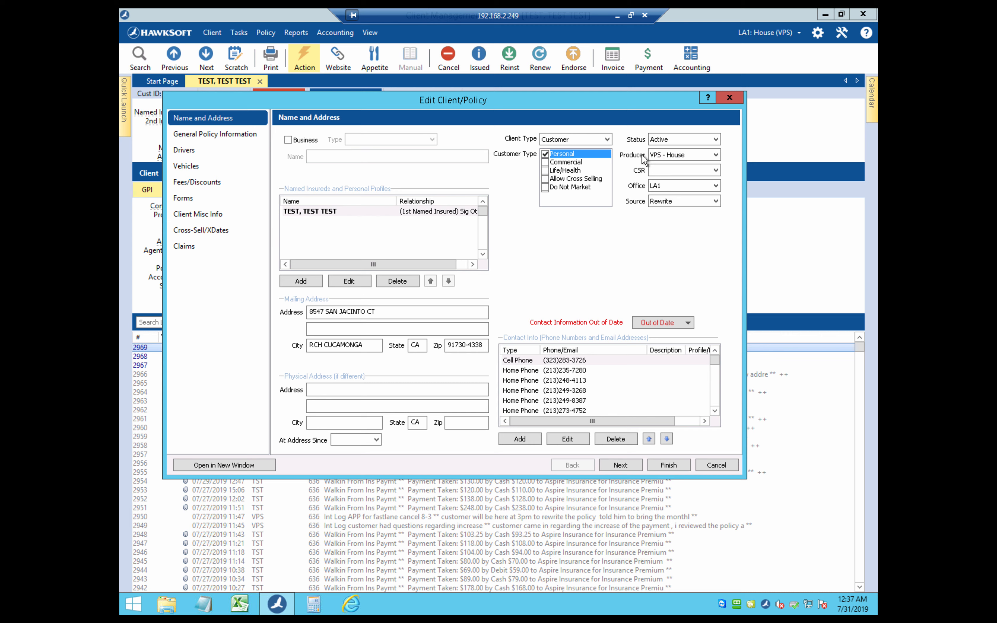
click(661, 156)
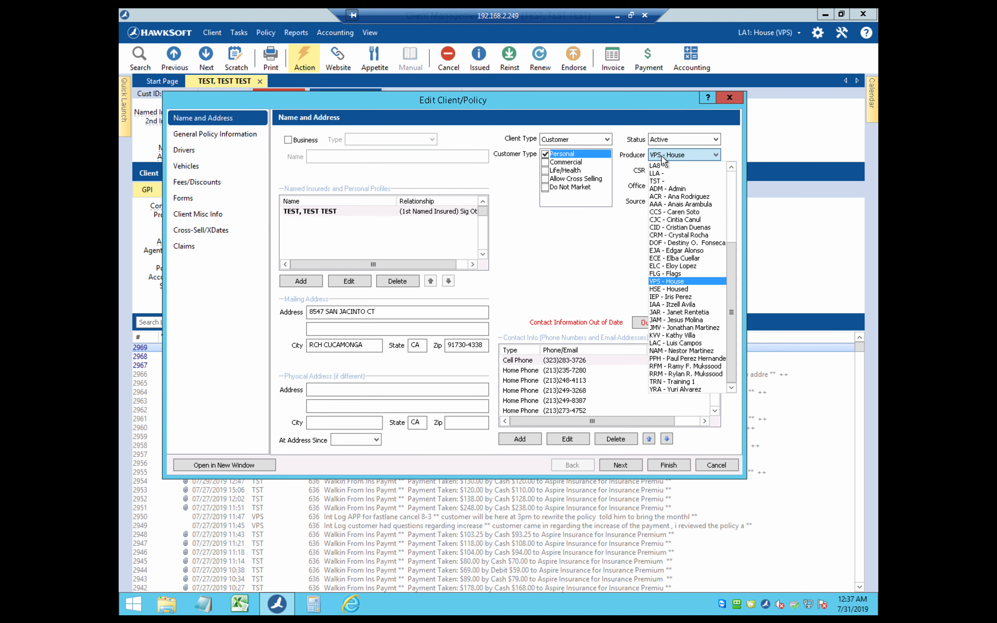
click(658, 283)
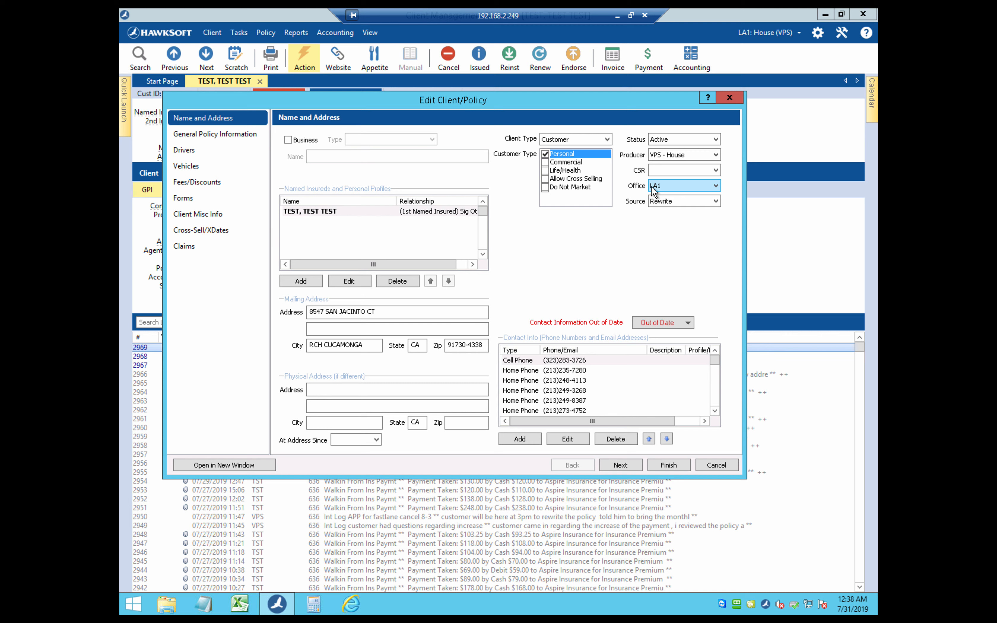
Leave the client source set to Rewrite in the Source dropdown
click(659, 203)
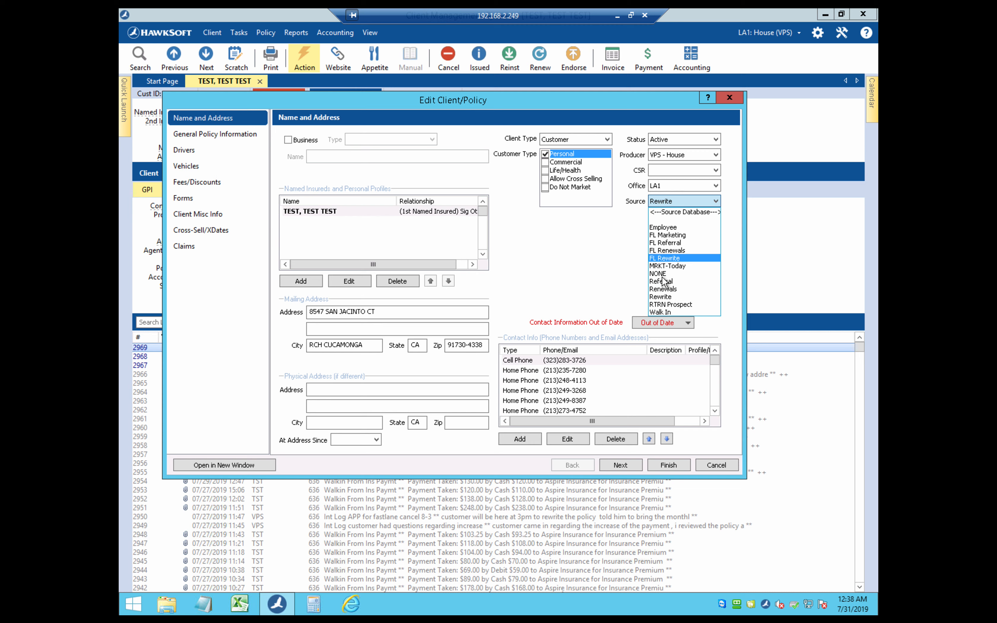
click(668, 298)
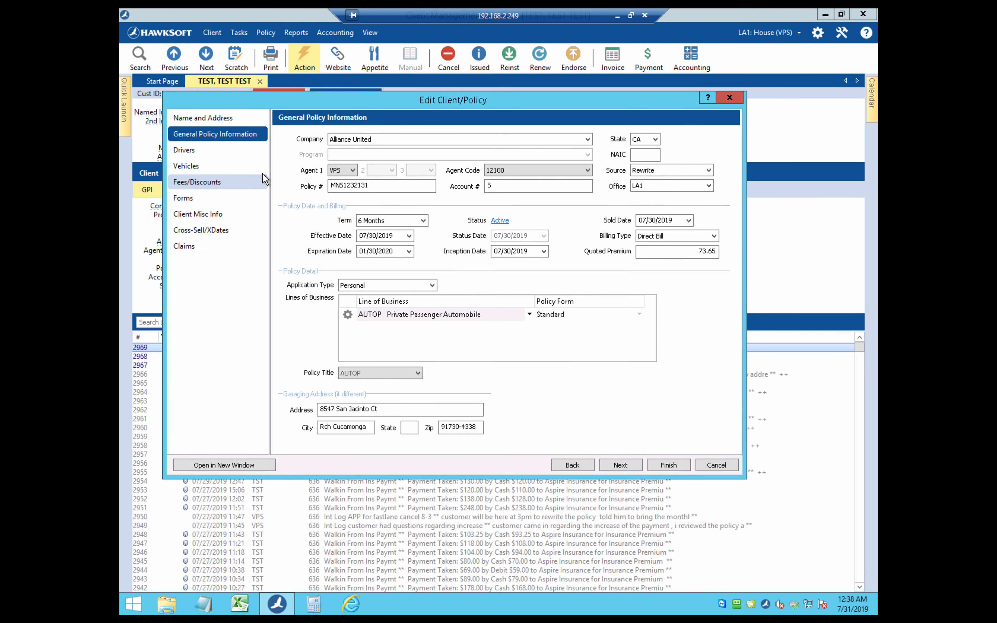
click(348, 137)
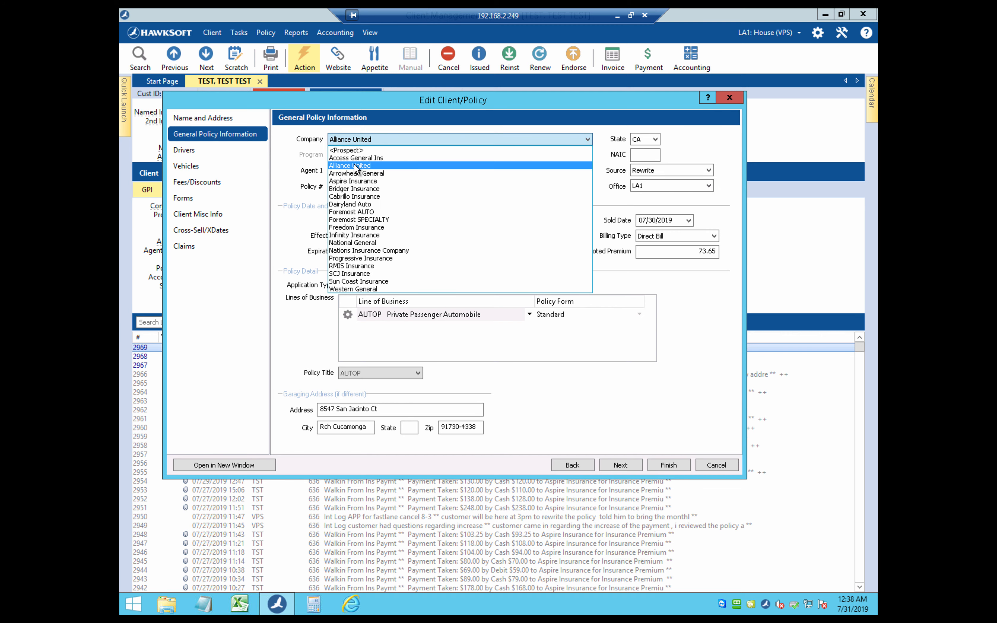
click(363, 165)
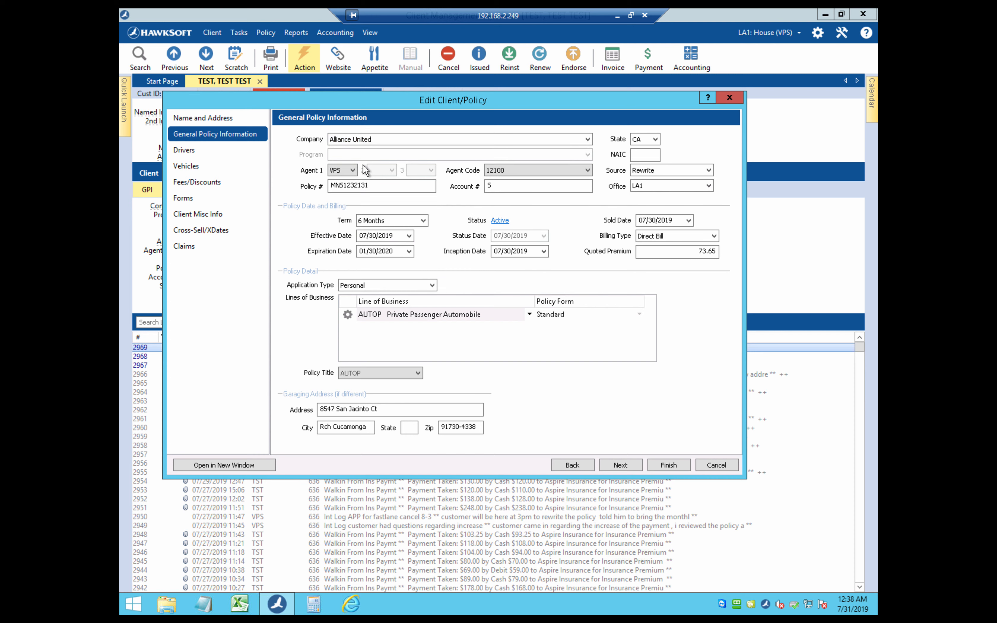
click(395, 140)
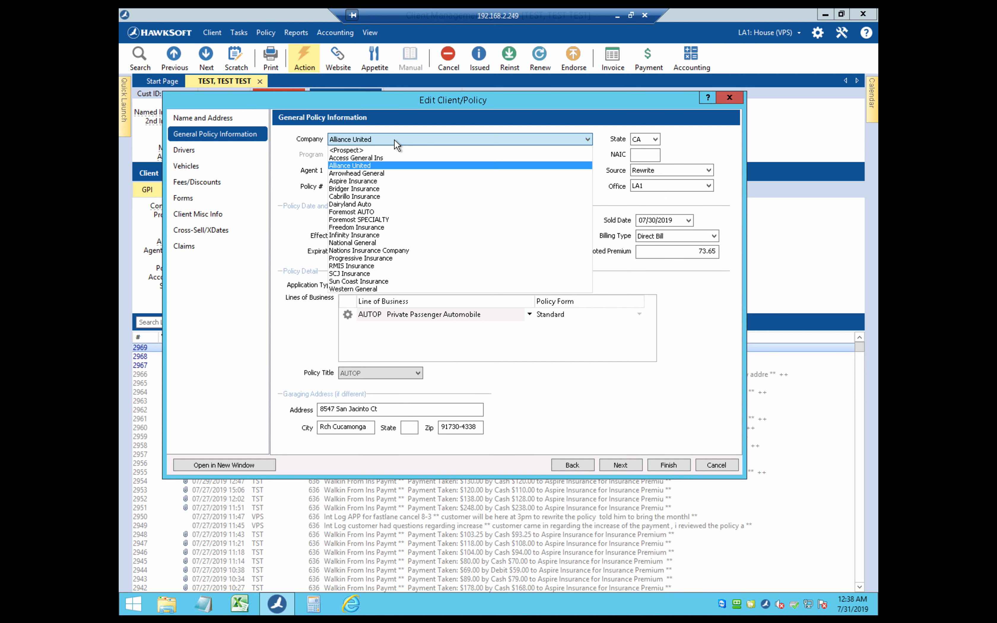
click(384, 165)
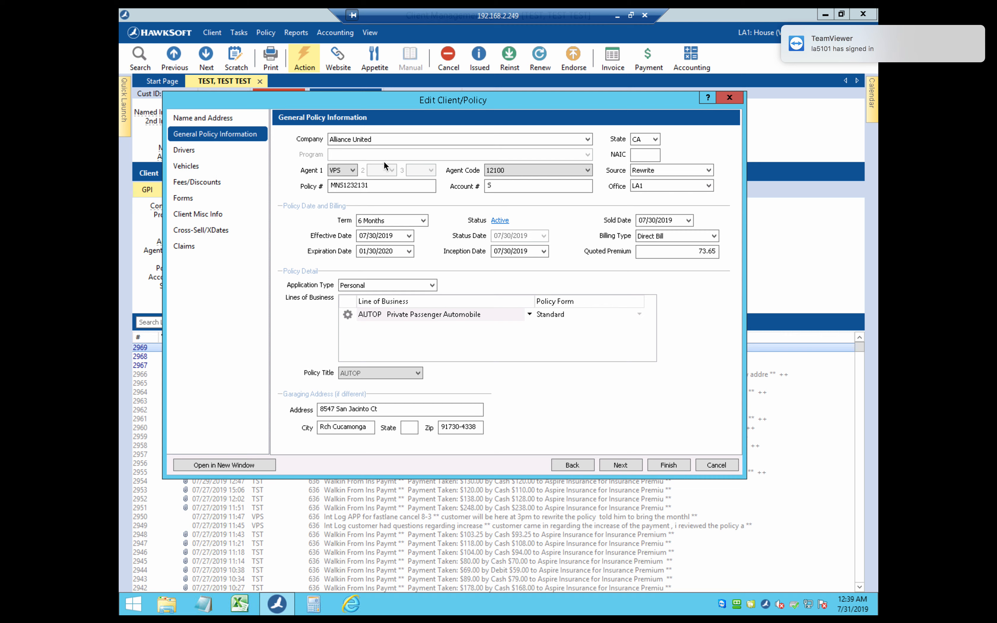
click(348, 139)
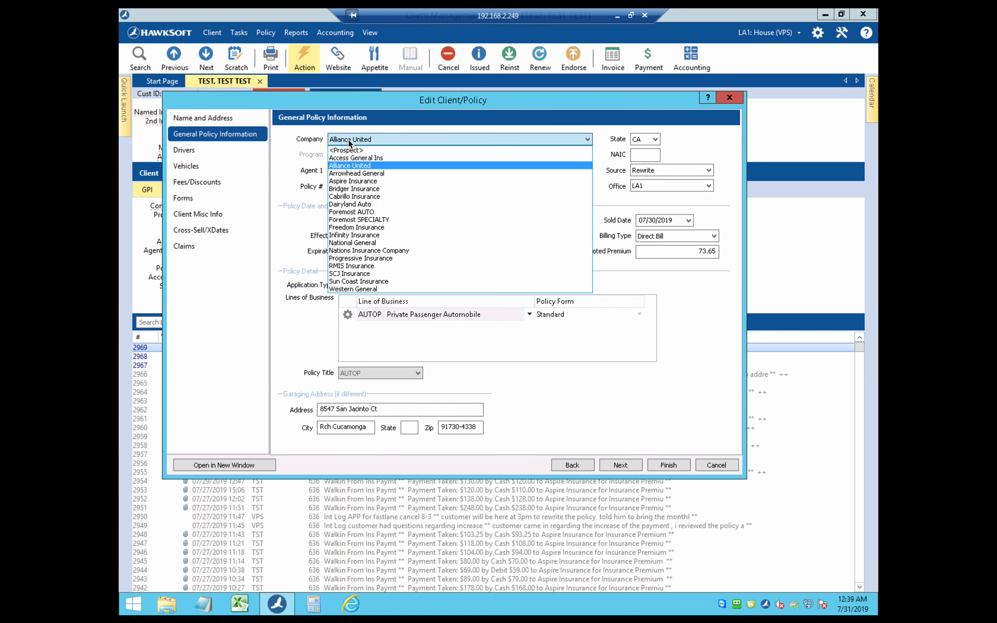
click(349, 165)
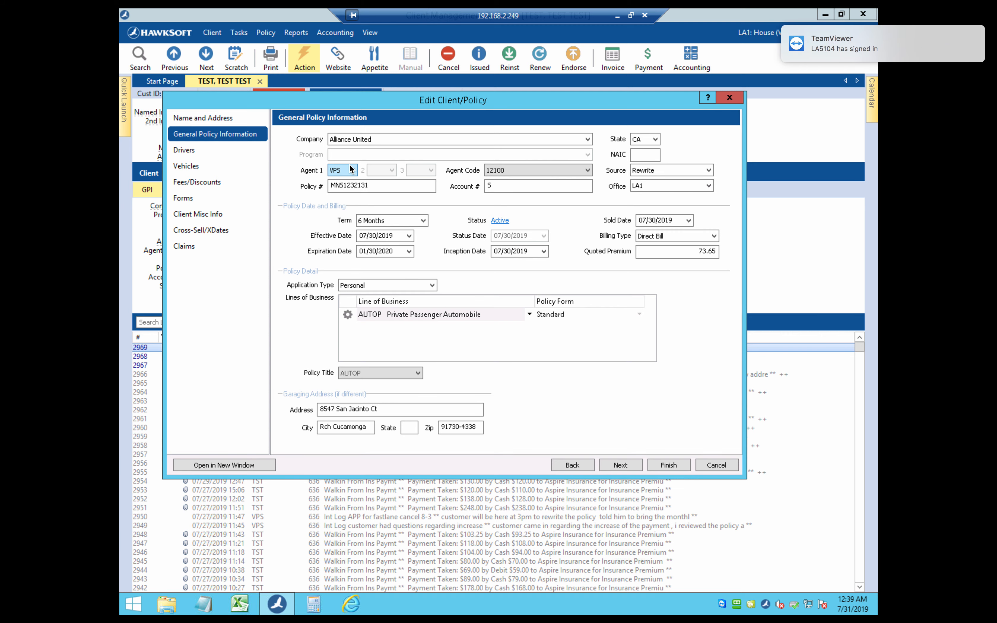
click(333, 171)
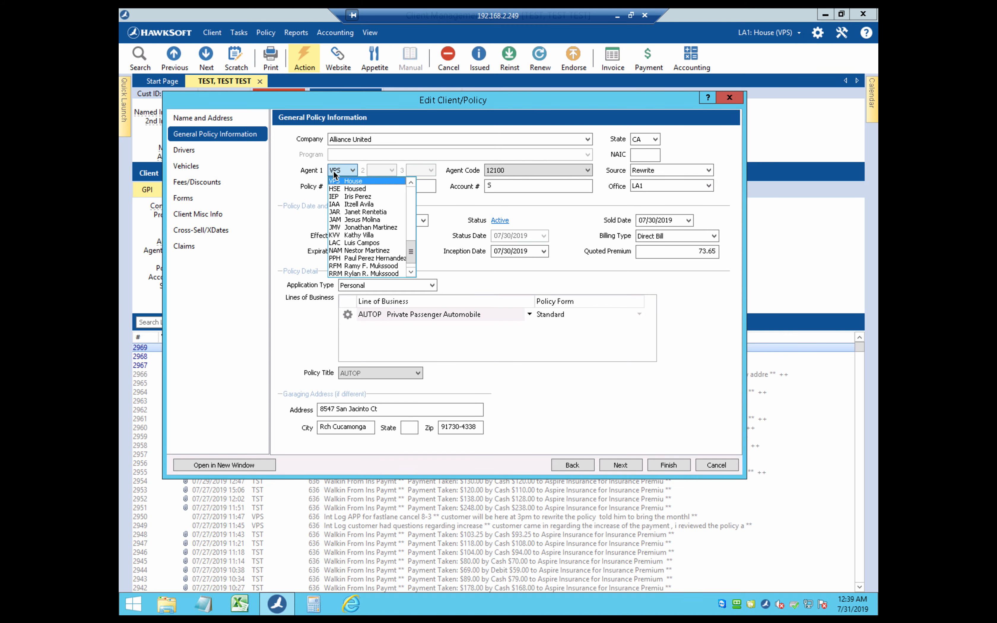
click(328, 169)
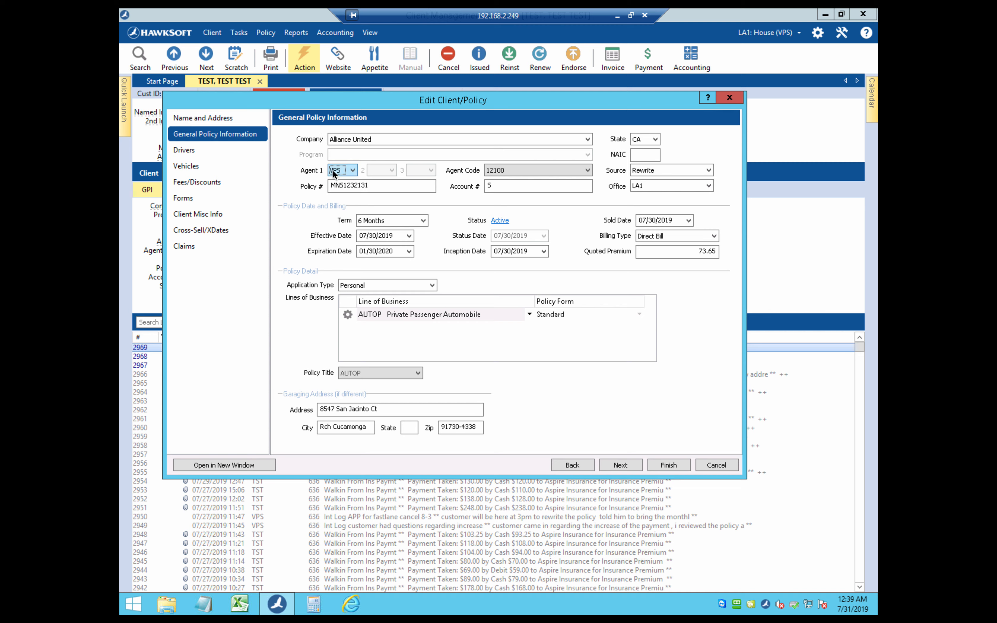
drag(374, 186, 330, 188)
click(386, 186)
drag(386, 186, 315, 187)
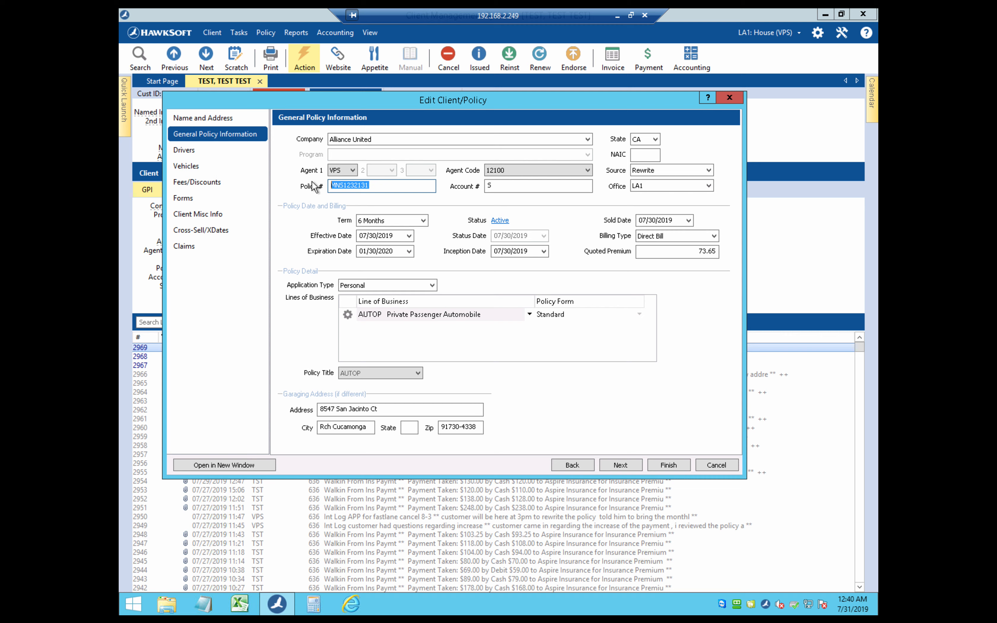
Keep agent code 12100 and source Rewrite, then go back to the Name and Address page
click(505, 171)
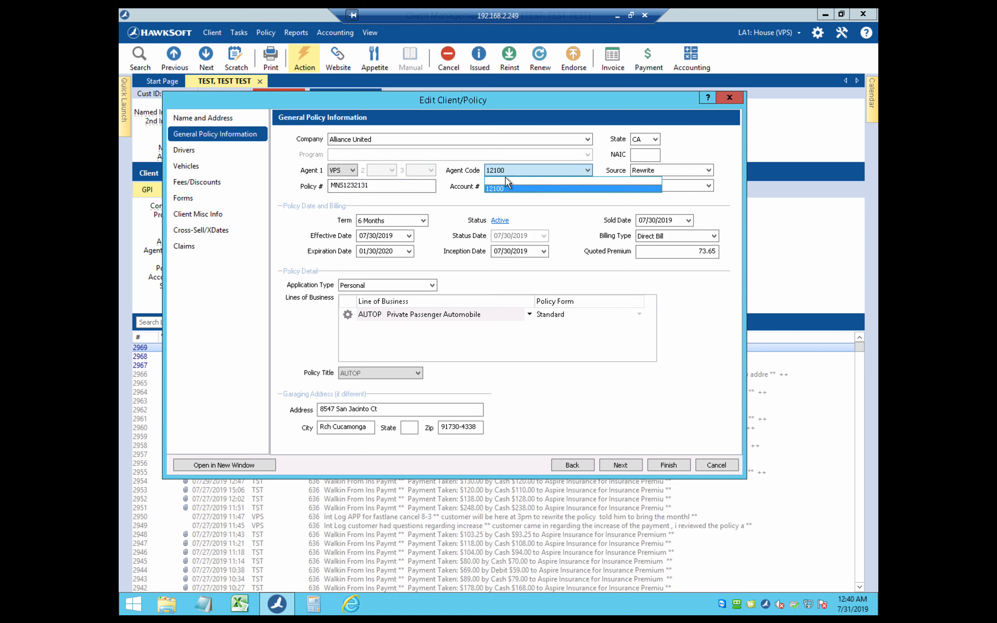
click(503, 189)
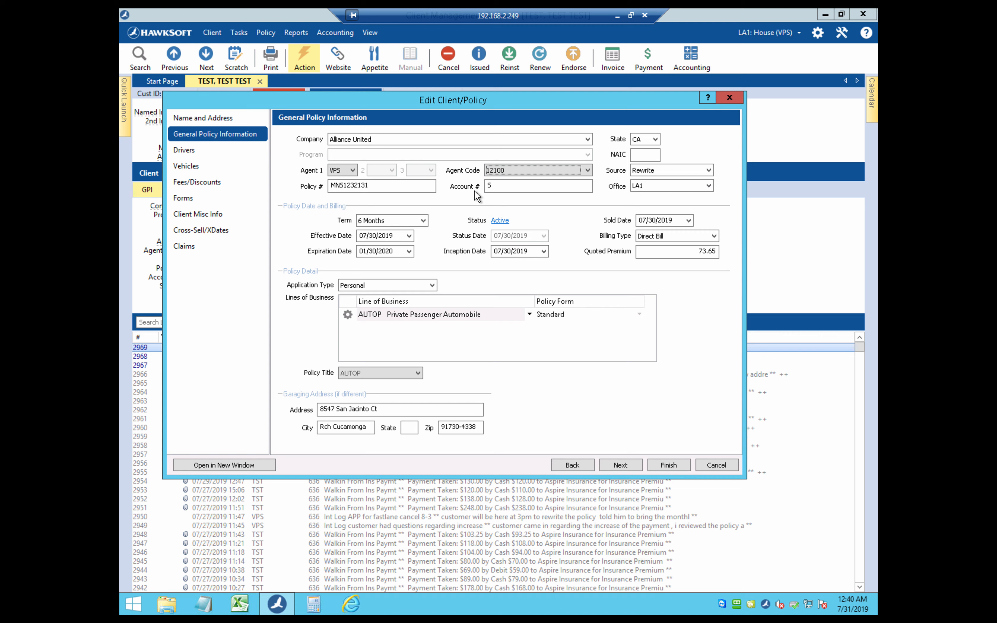
click(498, 186)
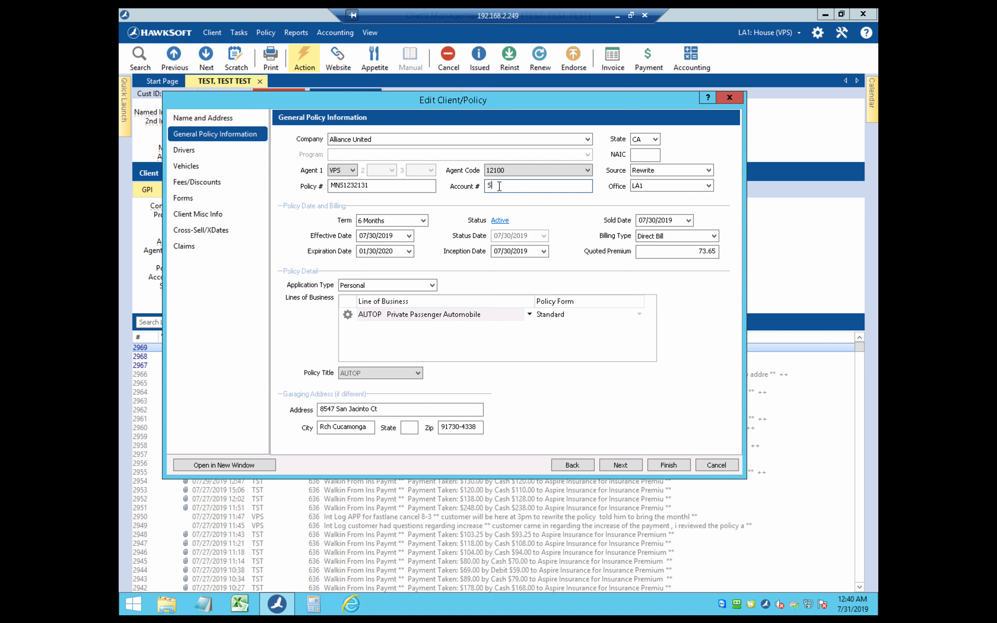
click(645, 171)
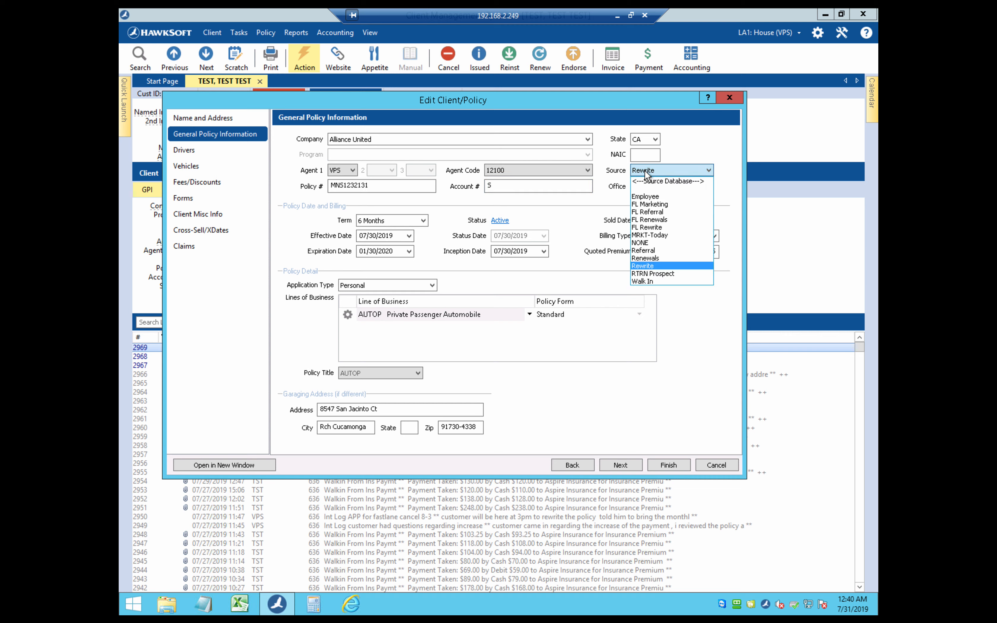
click(652, 265)
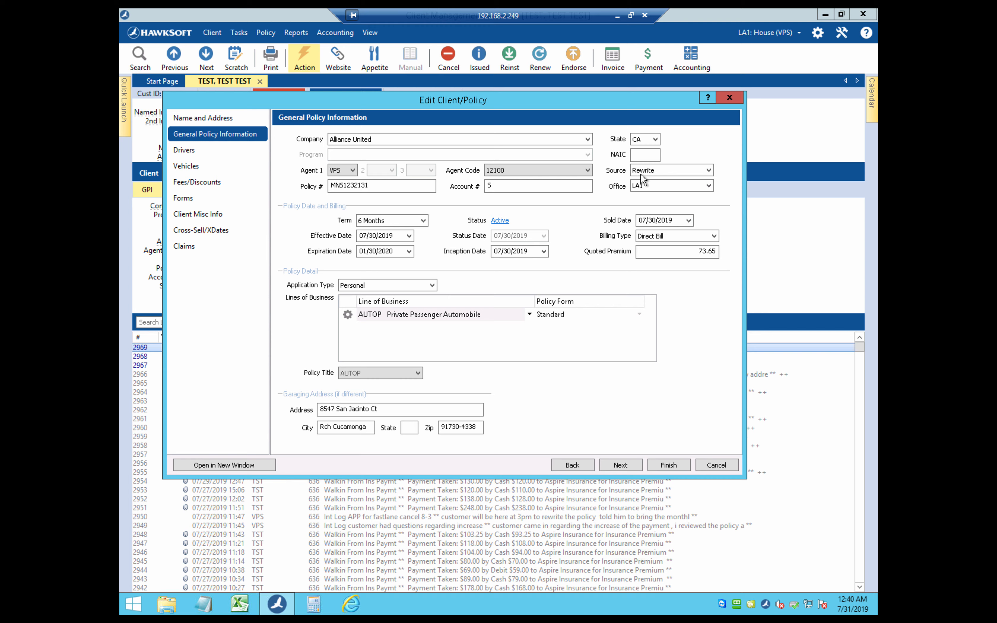
click(228, 120)
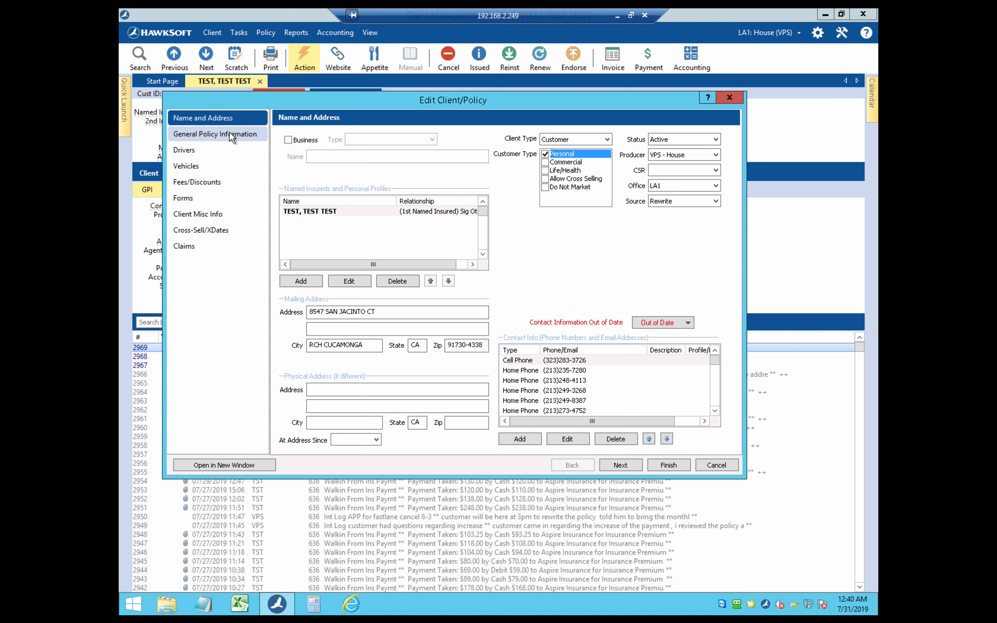
Show the General Policy Information page, leaving the policy source as Rewrite
click(243, 133)
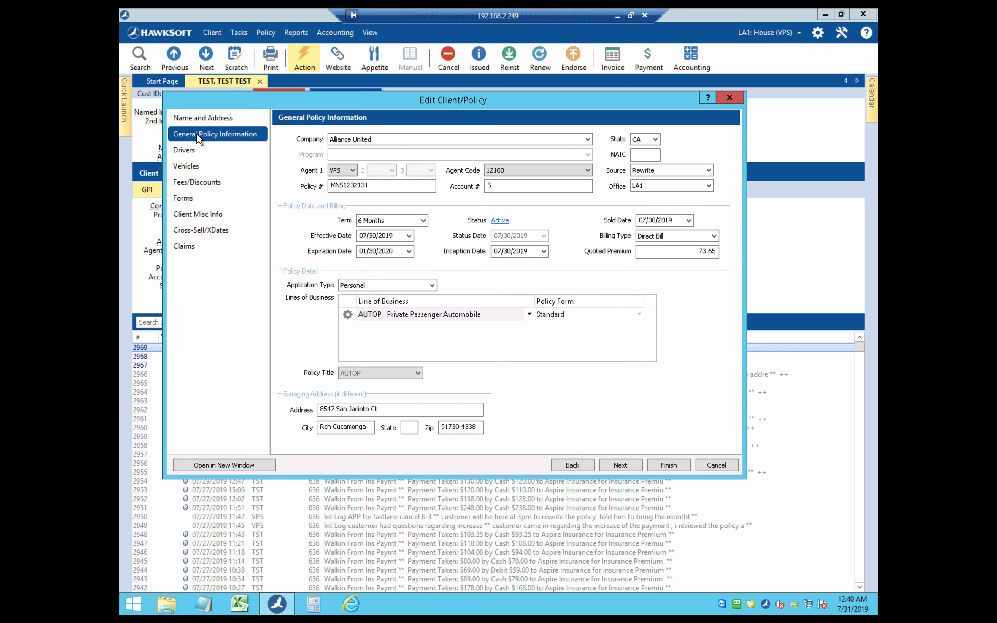
click(687, 173)
click(687, 173)
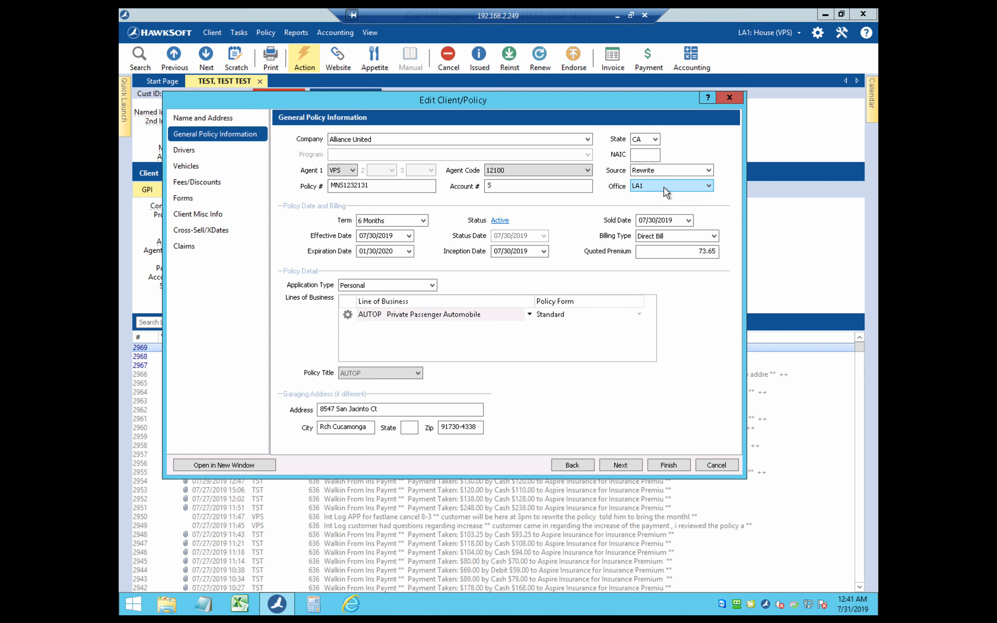
click(381, 224)
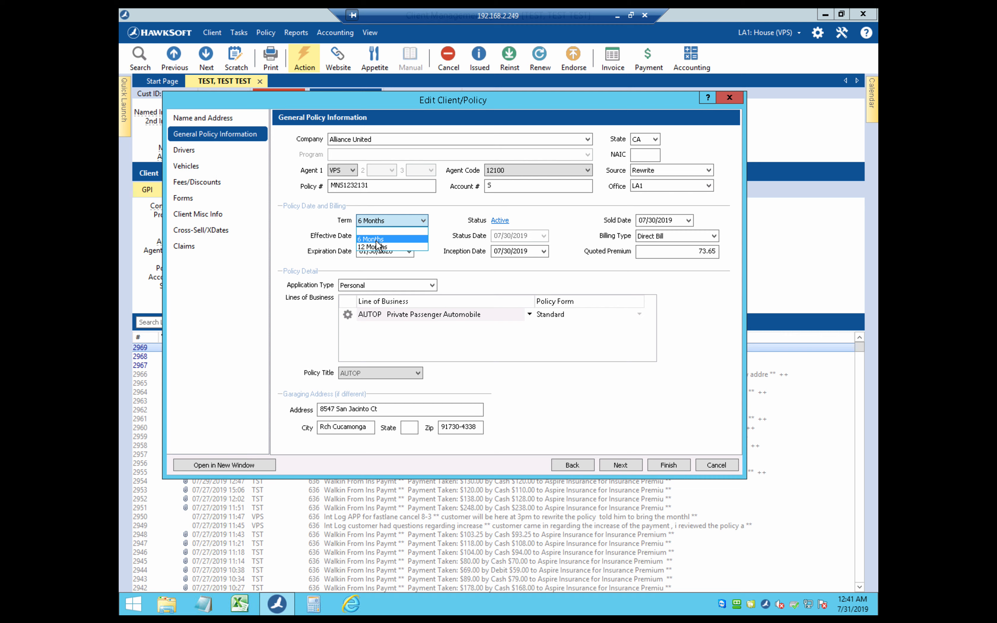
click(411, 222)
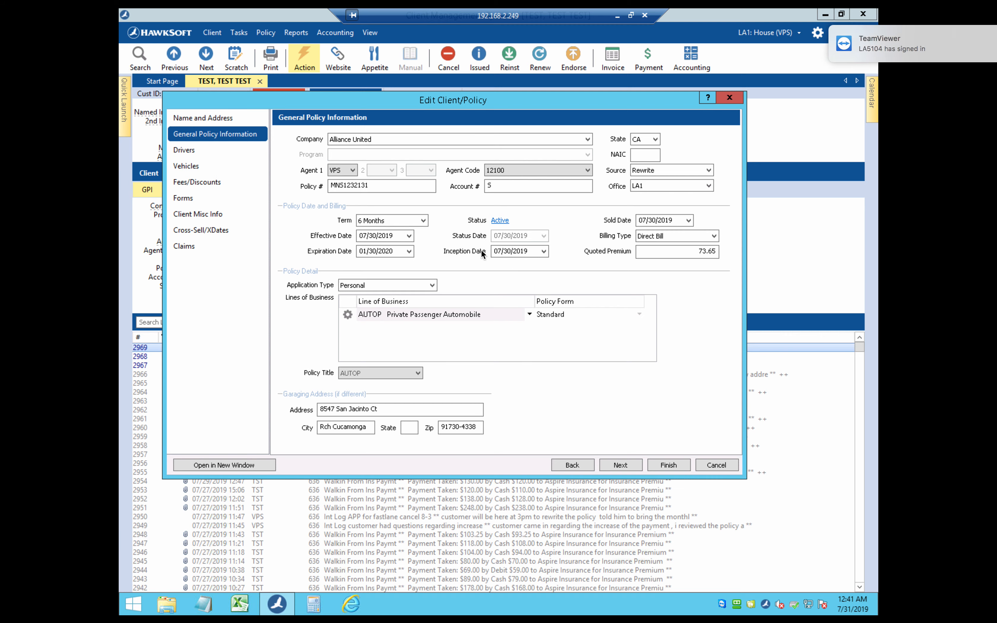
Set the inception date to July 31, 2019 and confirm the change warning
click(518, 250)
double_click(517, 250)
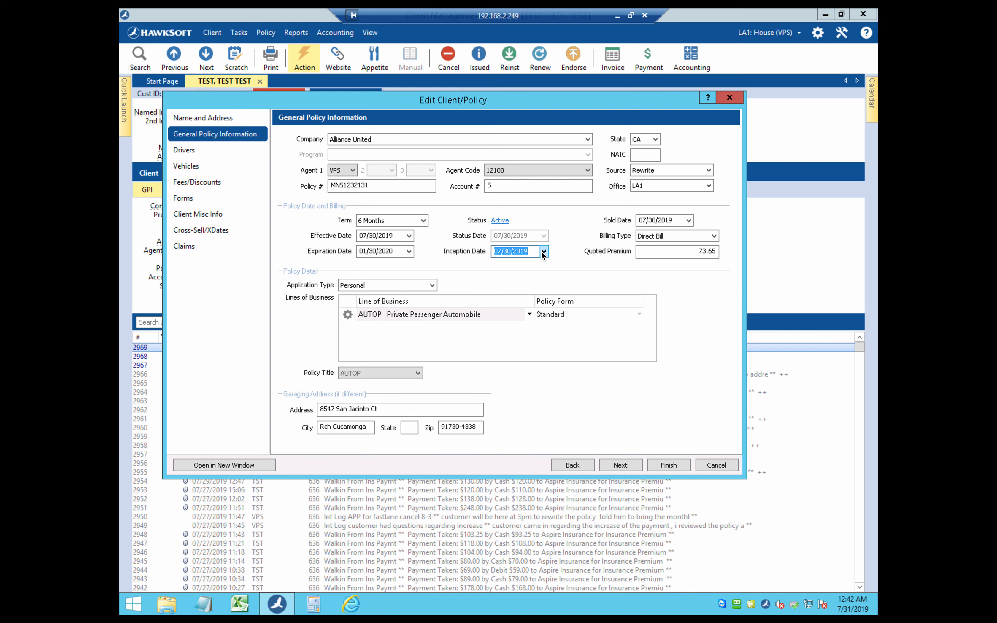
click(544, 251)
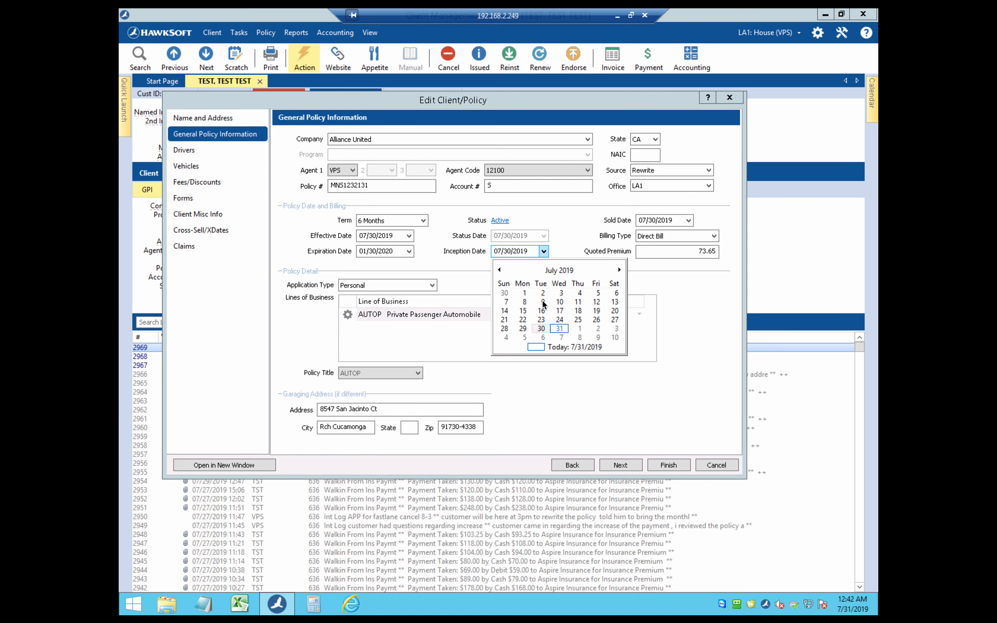
click(559, 328)
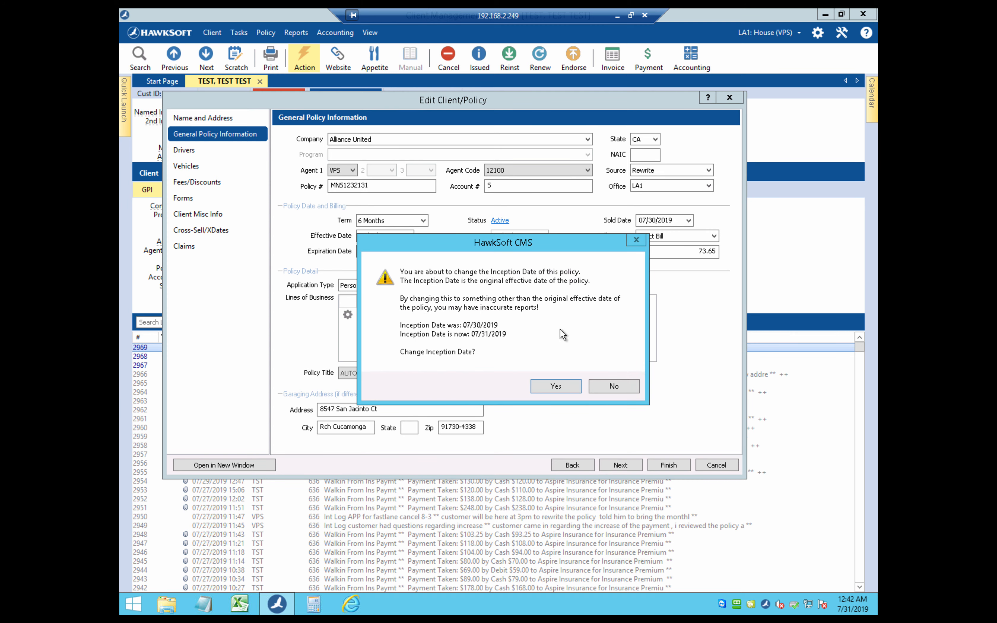
click(556, 387)
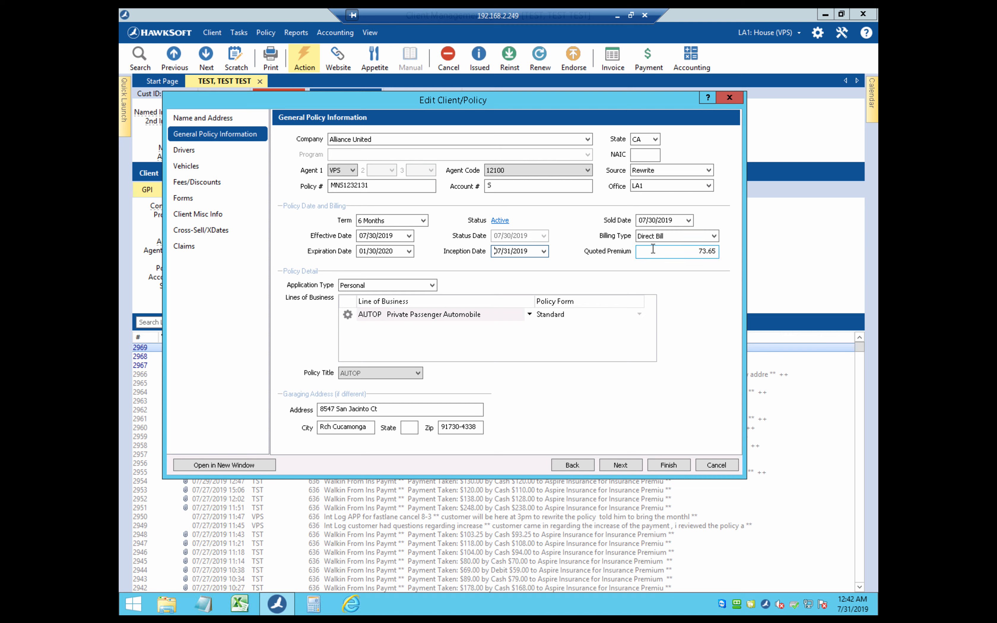
click(712, 238)
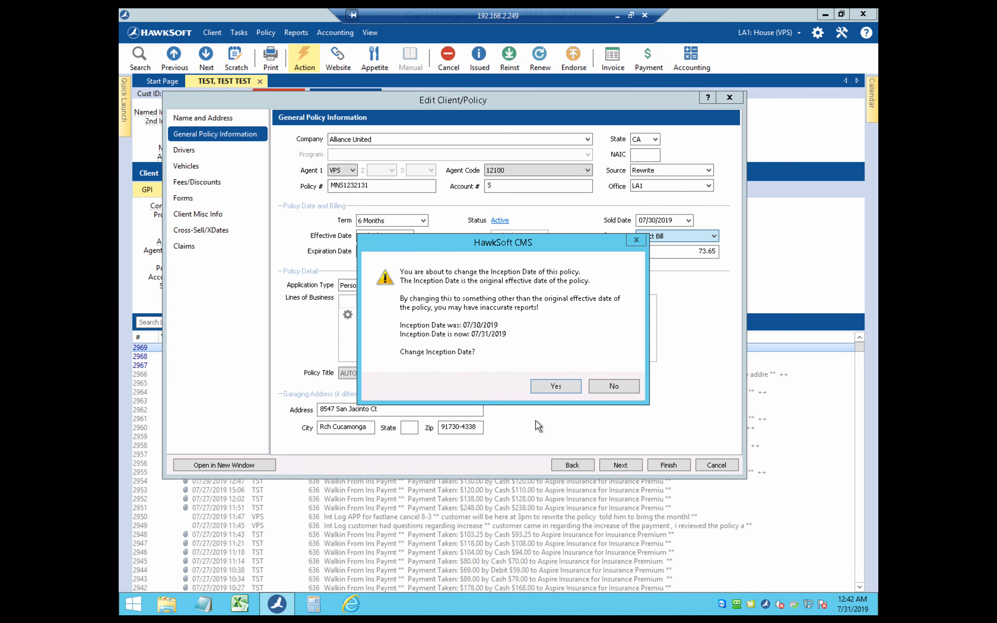
click(556, 386)
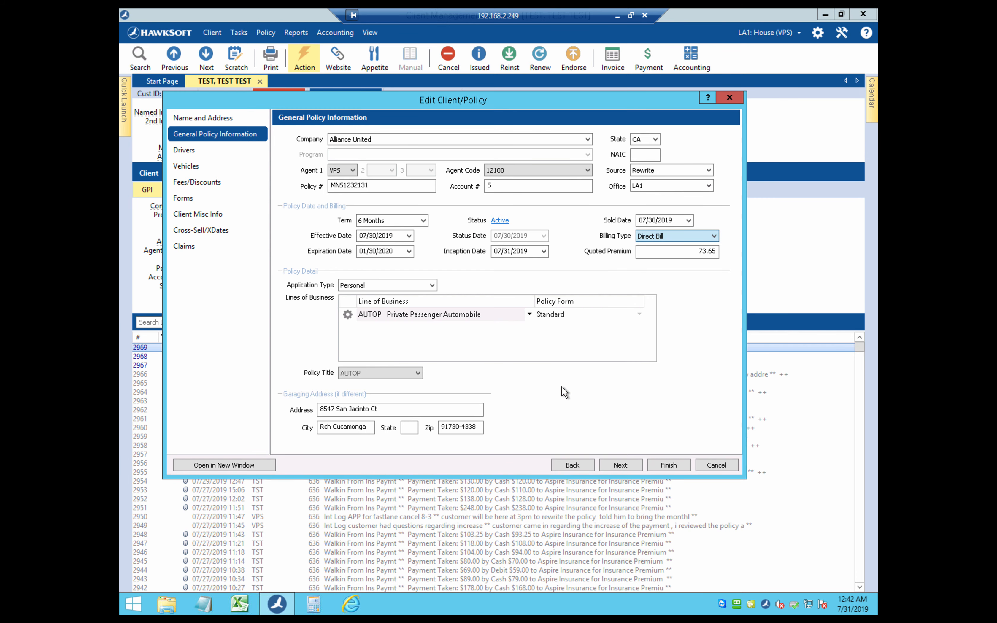
click(715, 235)
click(715, 236)
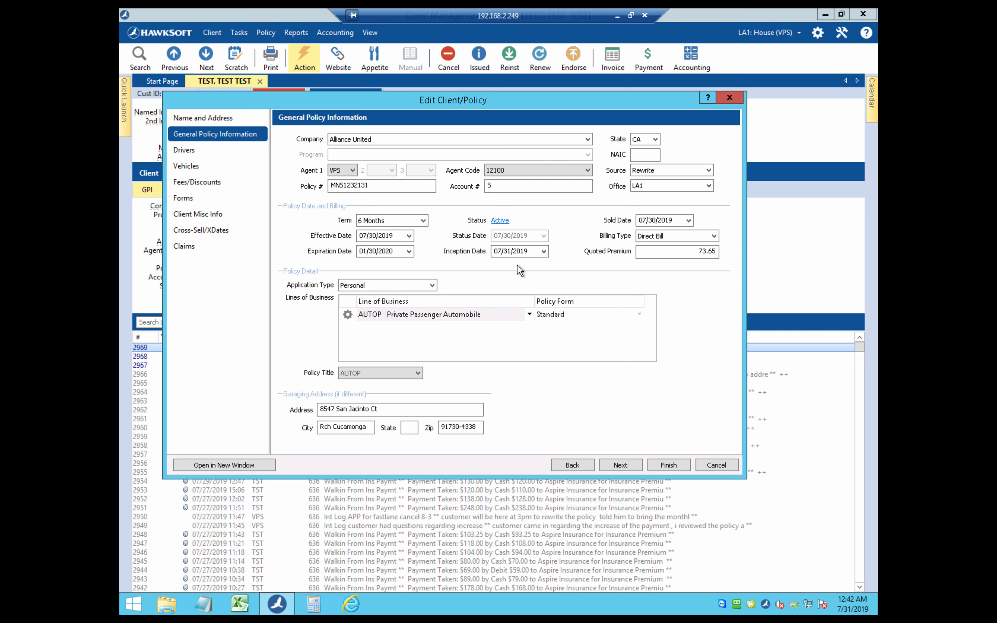
click(511, 252)
Pick July 31 for both the effective date and the sold date
click(409, 235)
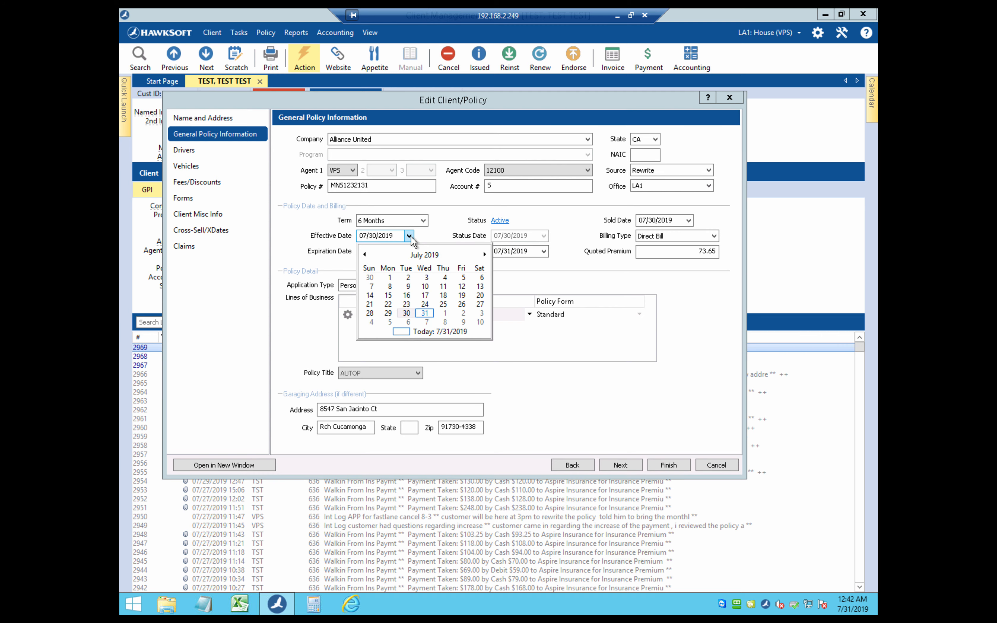
click(424, 313)
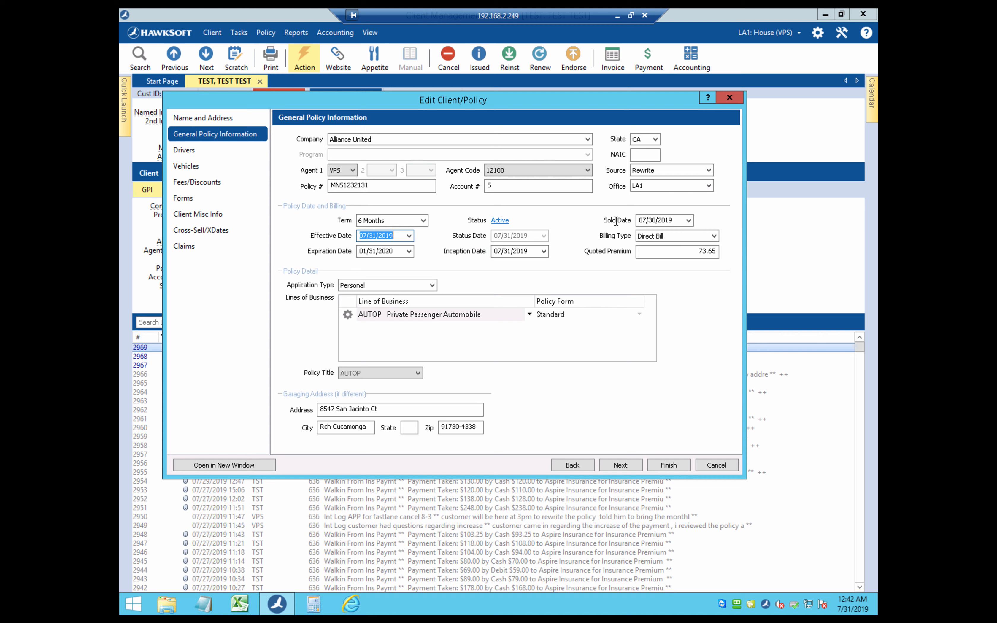
click(688, 221)
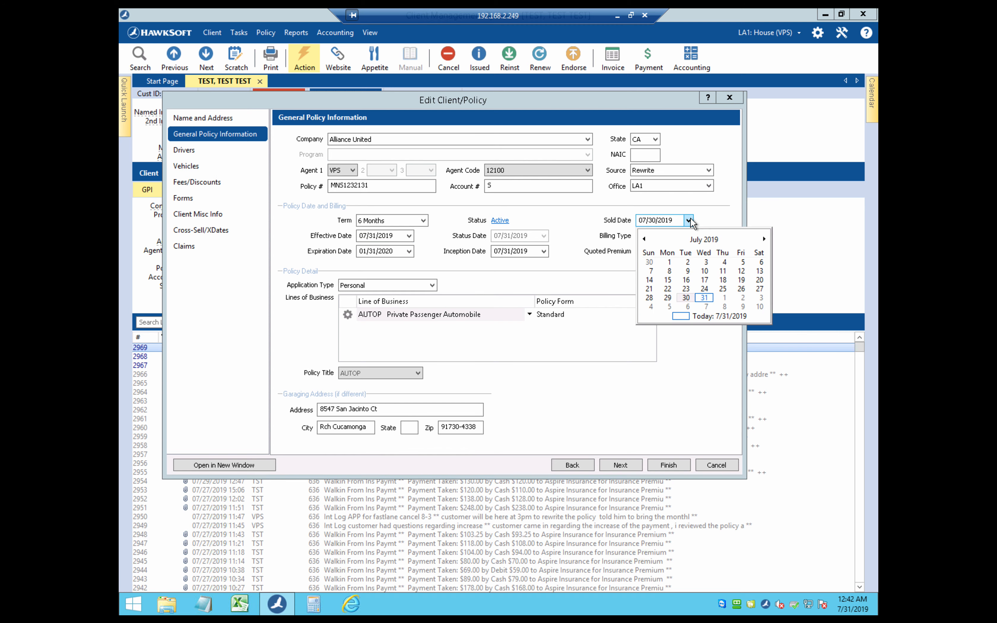
click(703, 297)
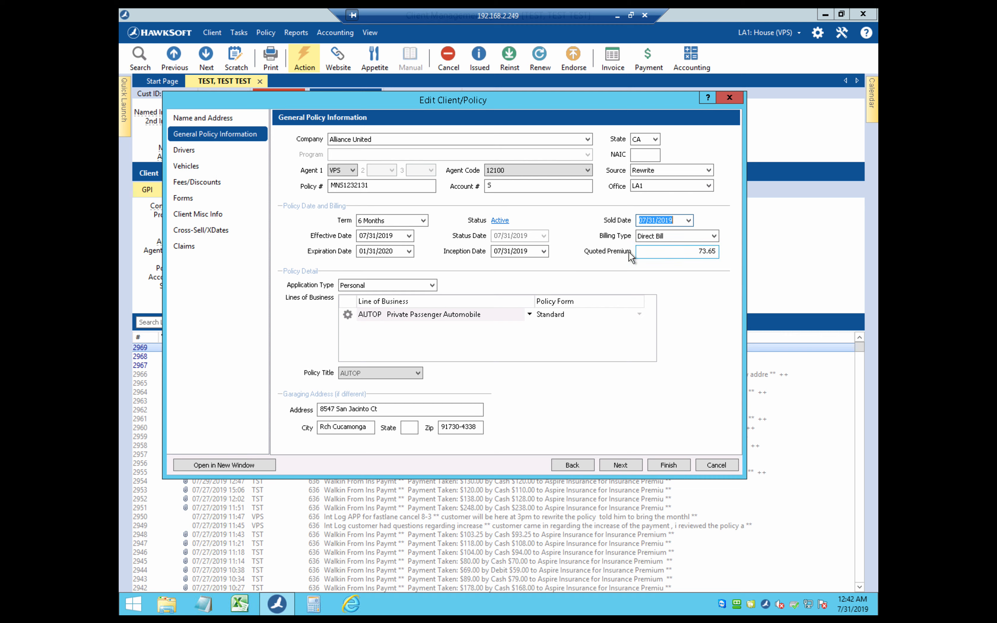
click(655, 236)
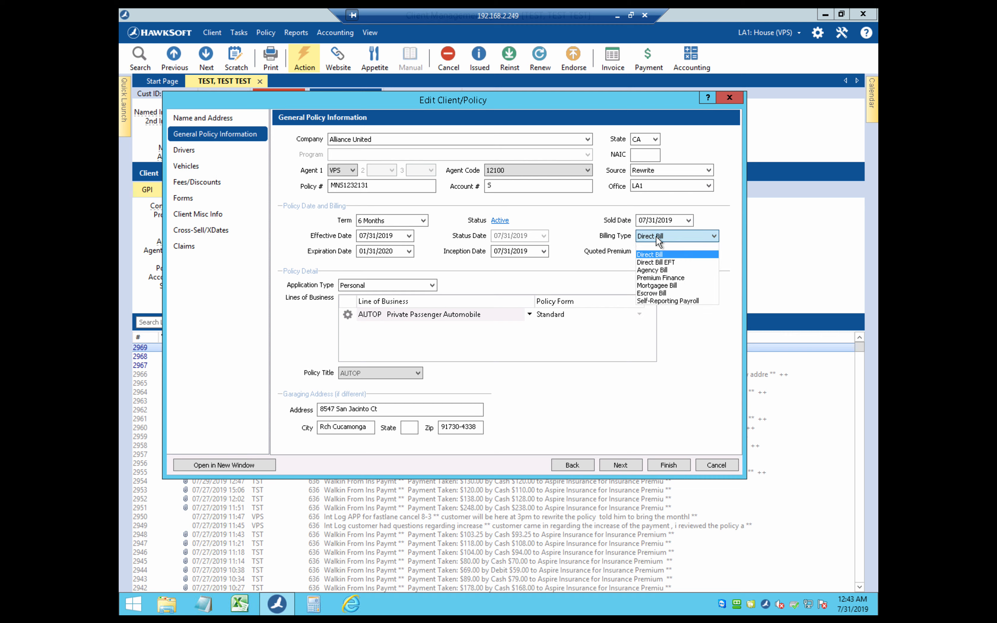
click(656, 236)
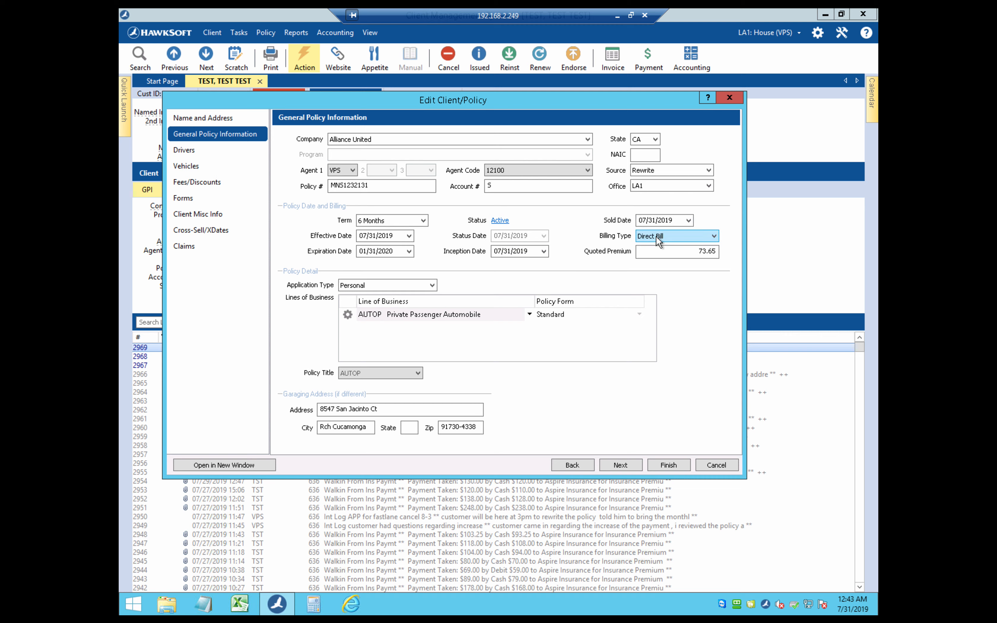
click(353, 284)
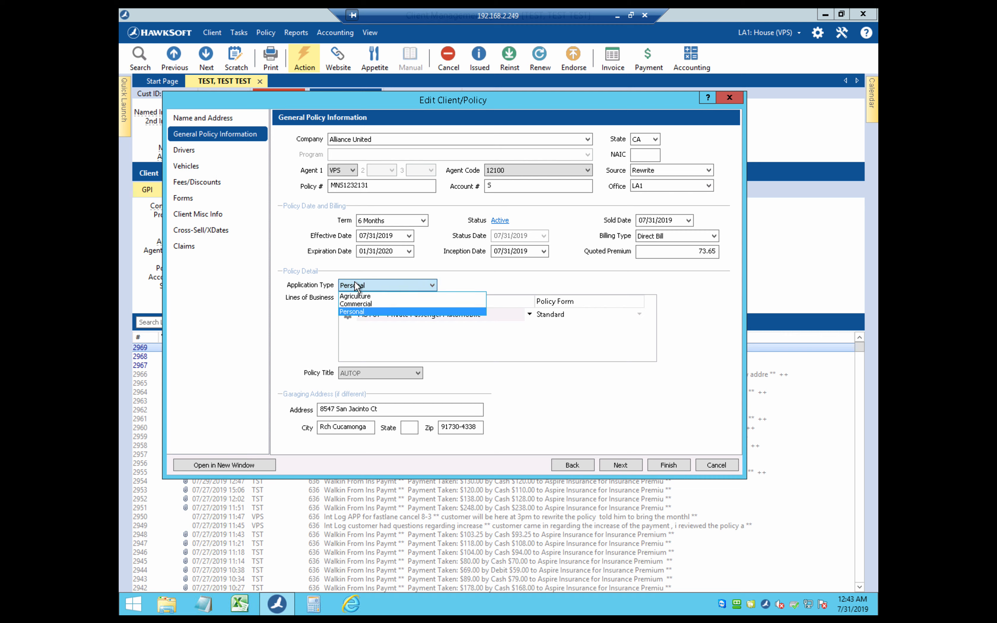
click(358, 311)
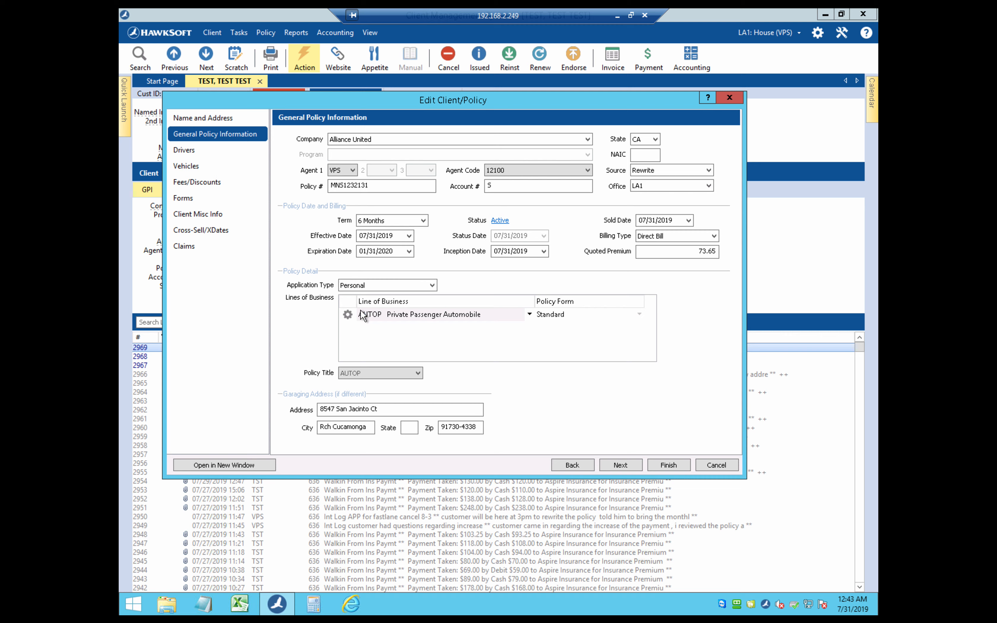
click(418, 316)
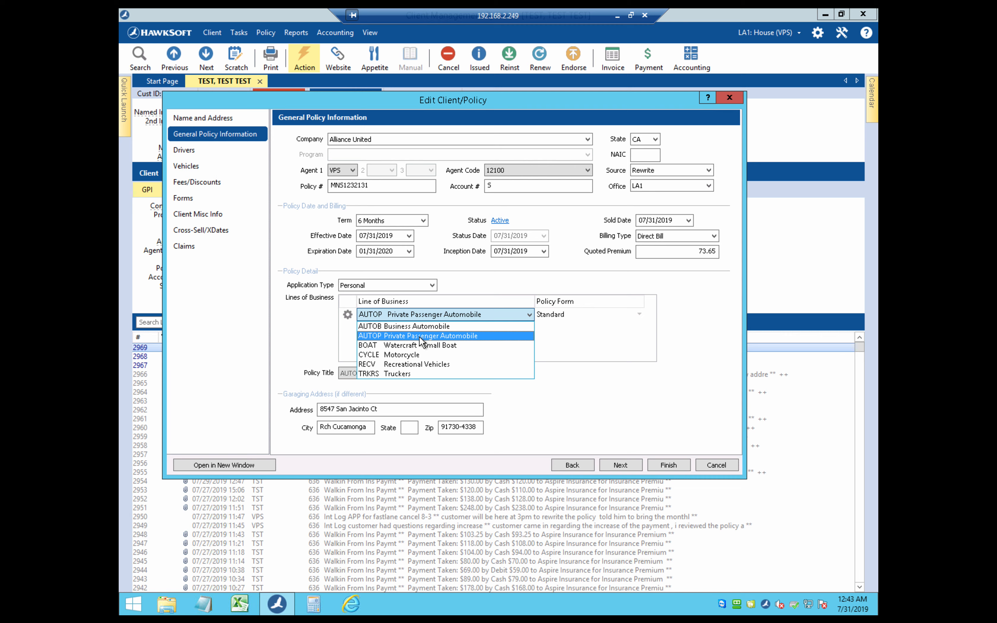
click(419, 336)
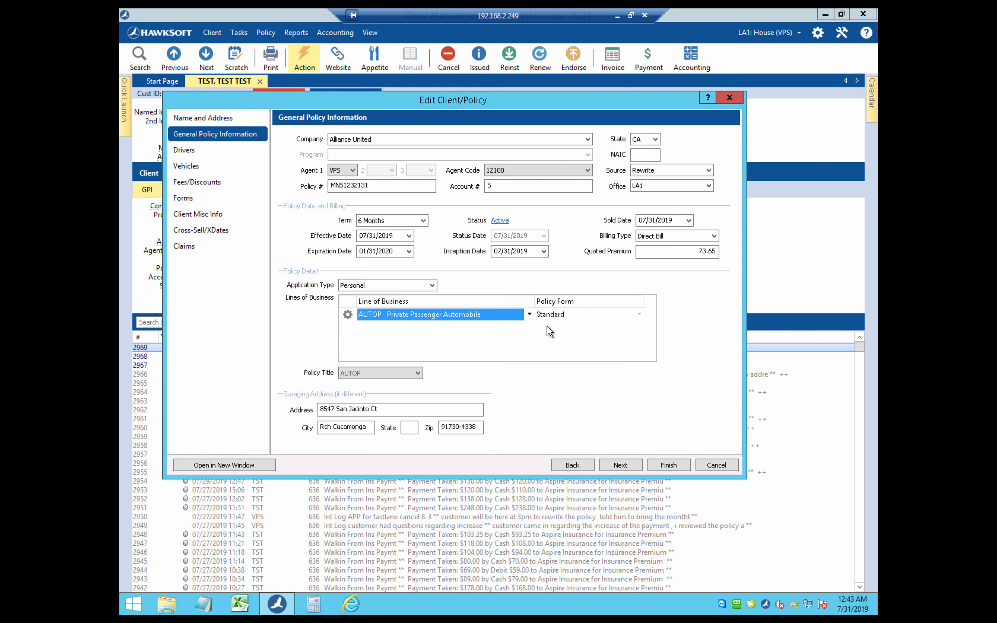
click(574, 316)
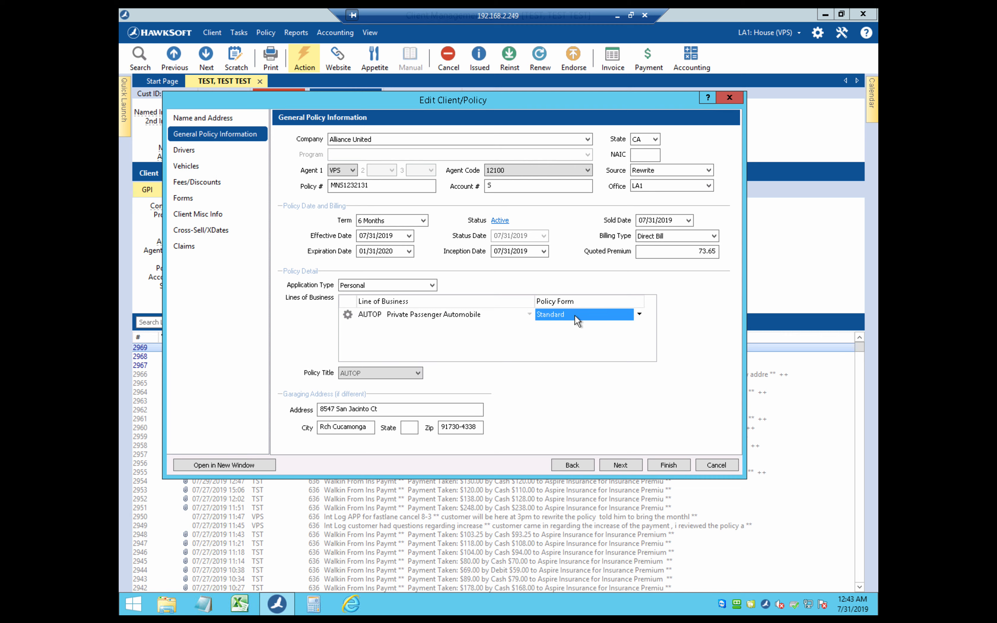